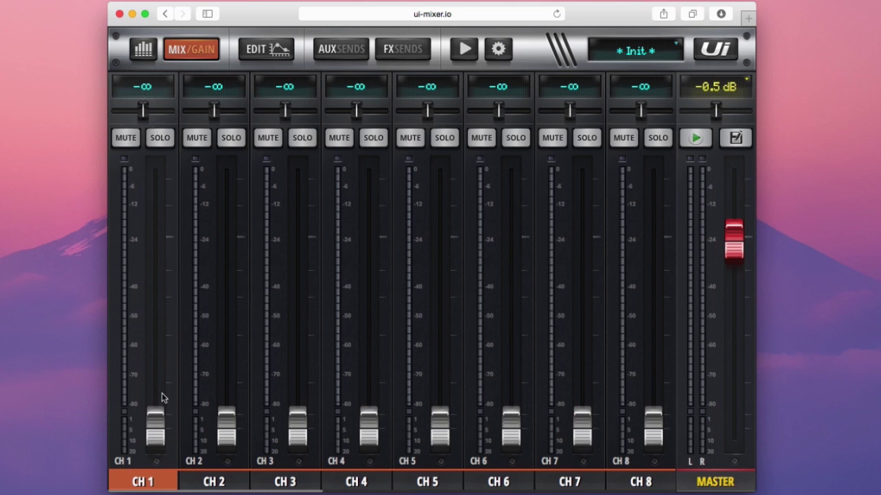
Raise CH 1 to -14.4 dB, pan it right then back to centre, and toggle mute and solo
drag(154, 409, 153, 295)
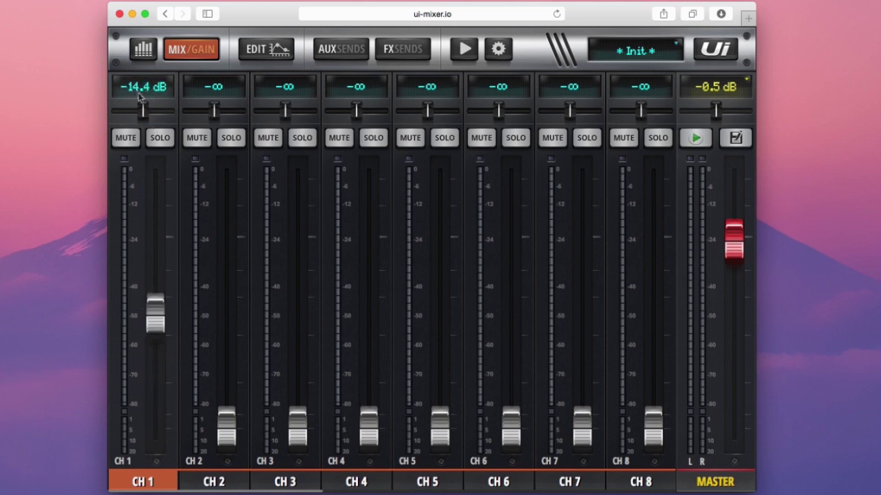
drag(142, 110, 163, 112)
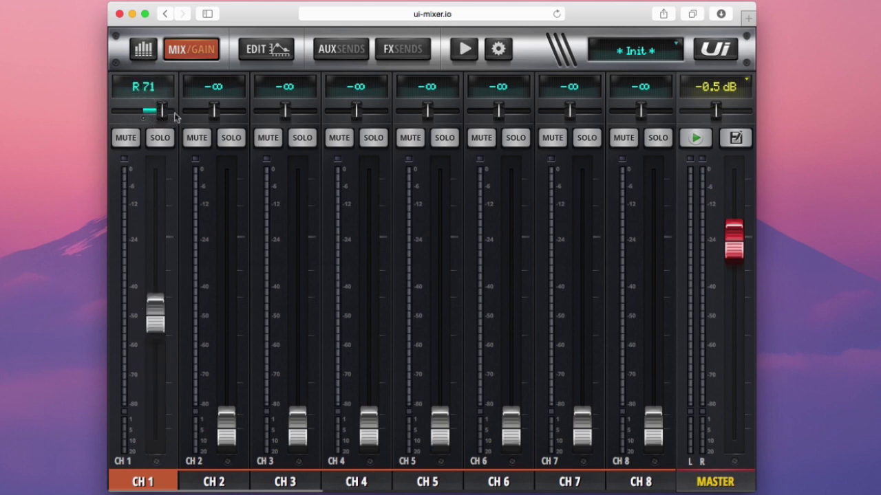
double_click(163, 112)
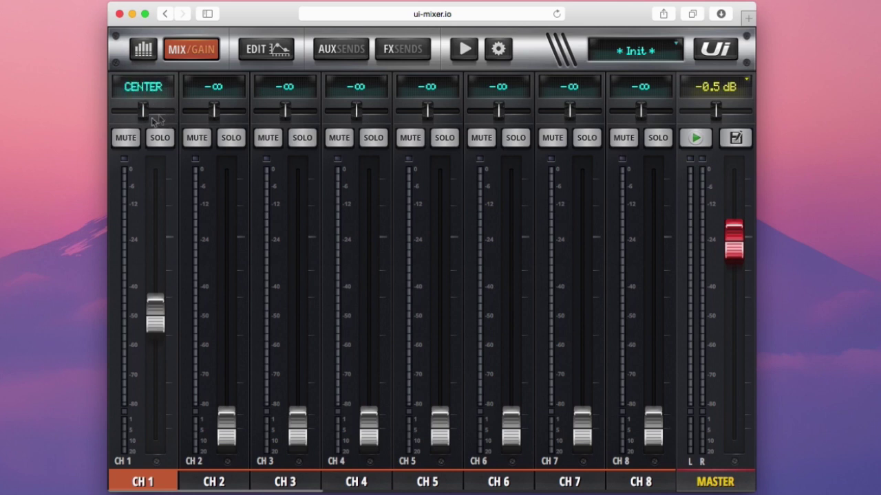
click(134, 137)
click(135, 137)
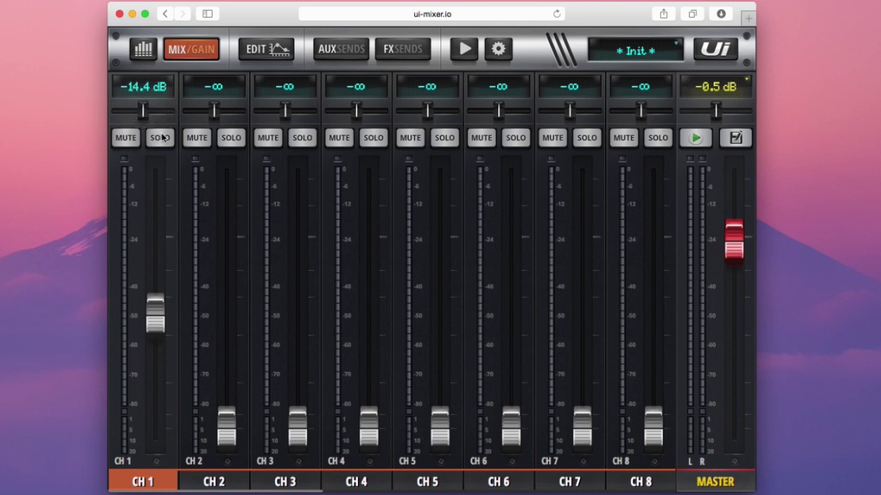
click(162, 137)
click(161, 138)
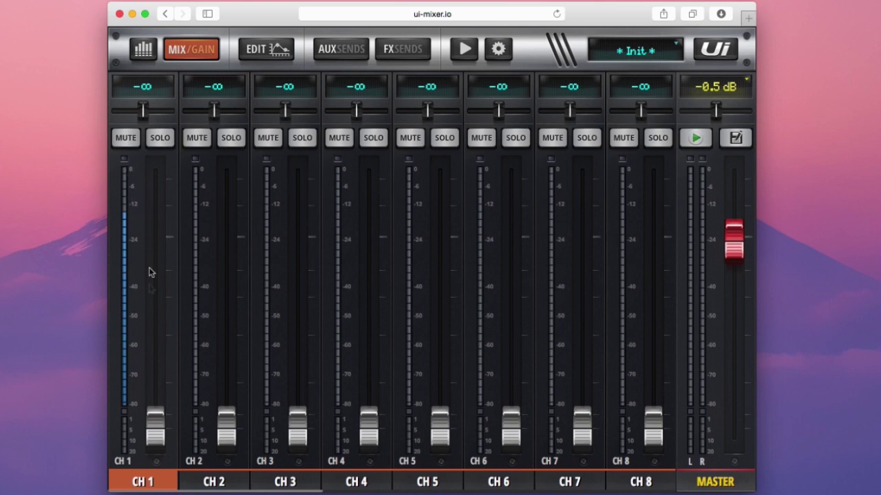
Push the CH 1 fader up, then pull it back down to -11.0 dB
drag(153, 423, 156, 295)
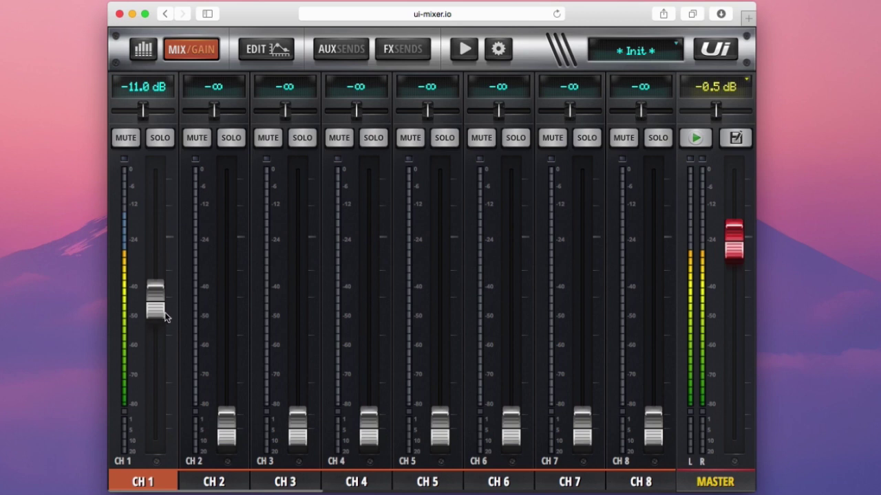
drag(153, 303, 154, 281)
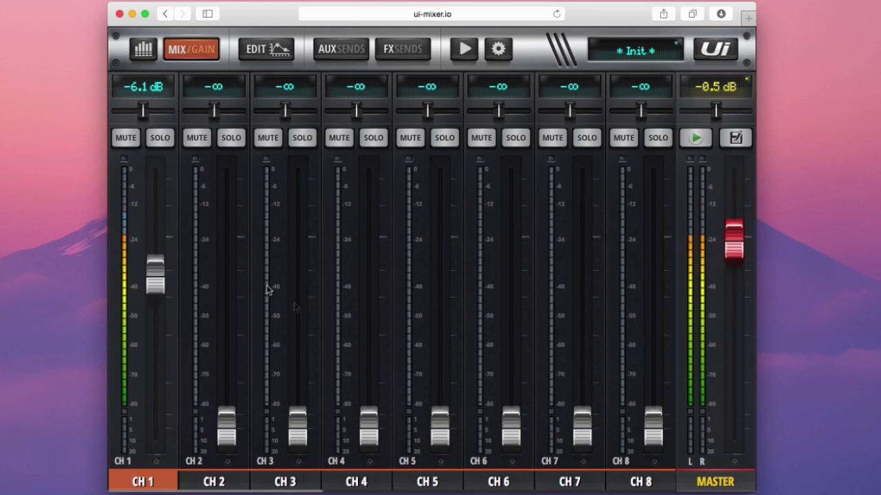
drag(154, 274, 167, 161)
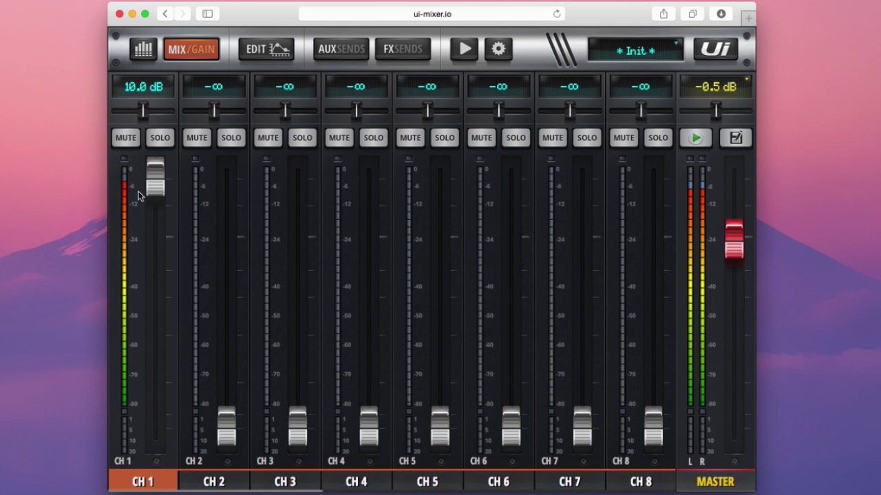
drag(152, 179, 133, 483)
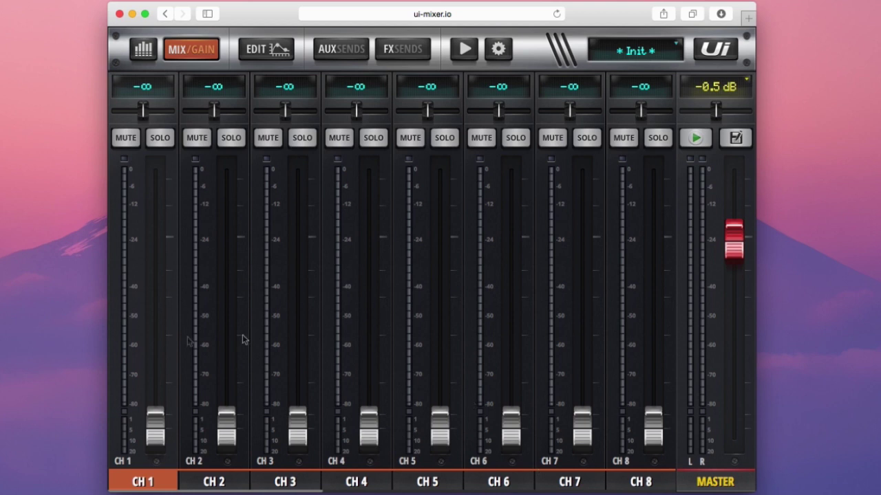
Open the CH 1 options menu, cancel a rename so the name stays CH 1, and reopen it
click(136, 483)
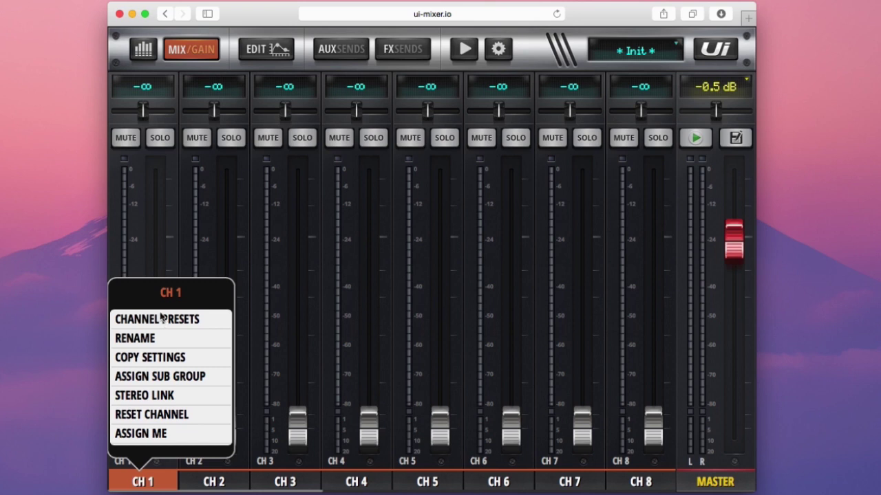
click(149, 339)
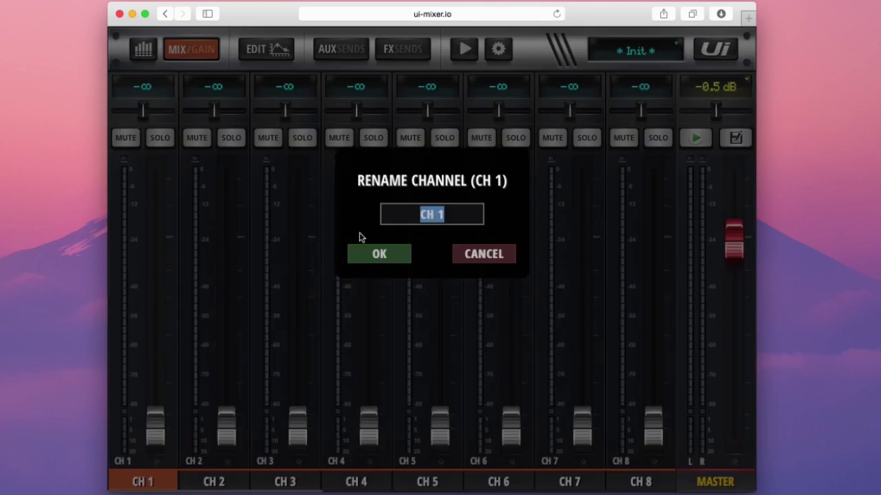
click(494, 259)
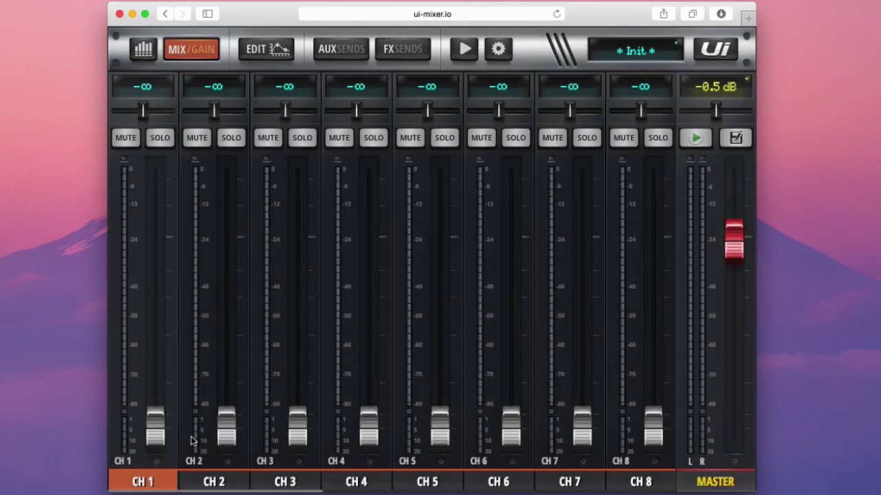
click(158, 480)
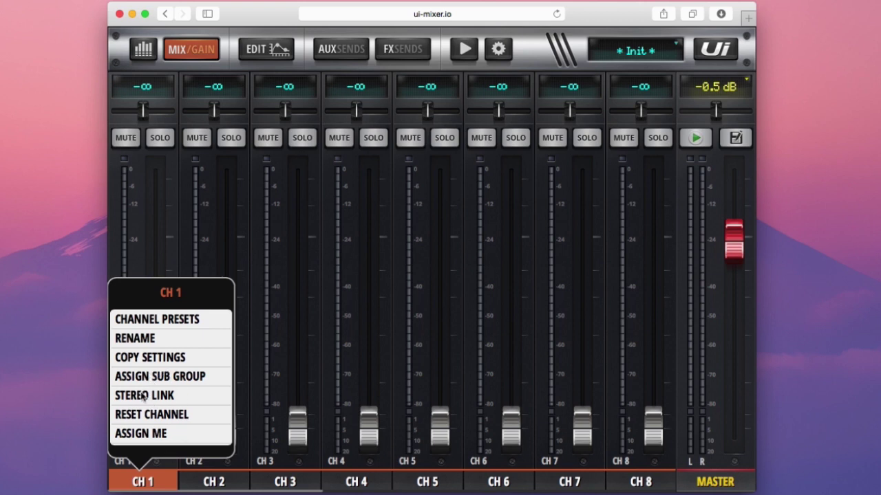
Stereo-link CH 1 with CH 2, raise the linked faders, then reset CH 1 to its defaults
click(144, 396)
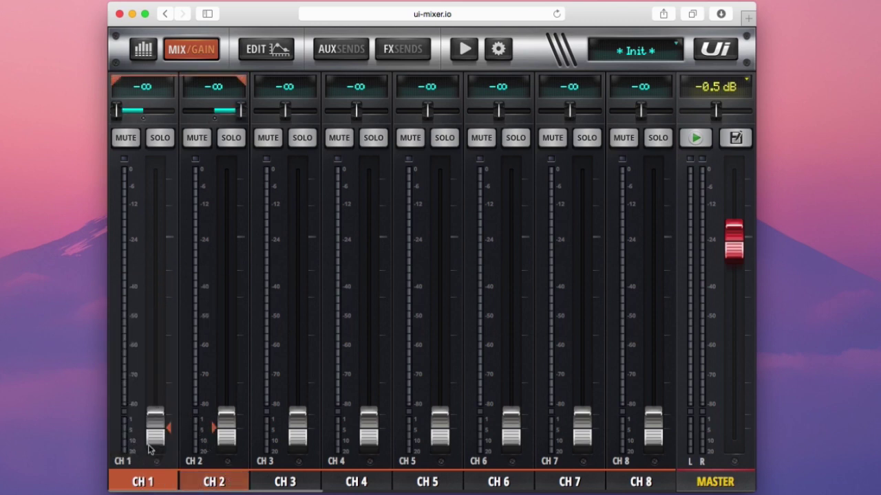
drag(151, 452, 153, 297)
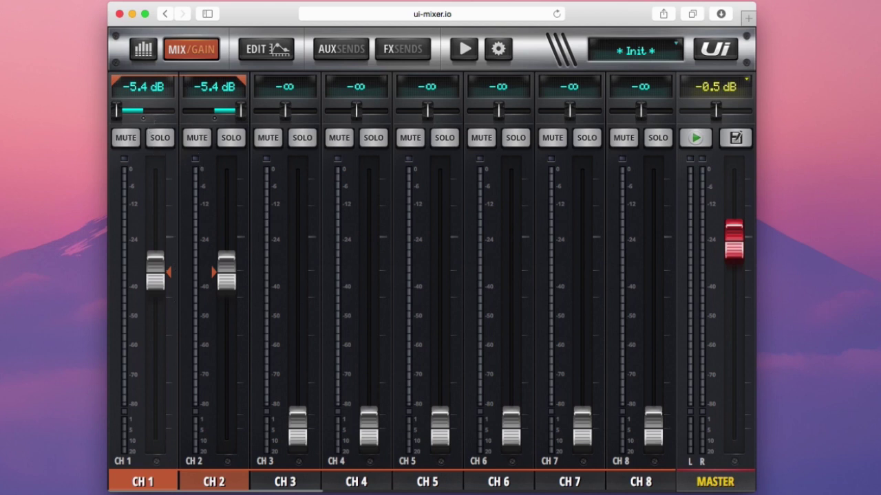
click(138, 482)
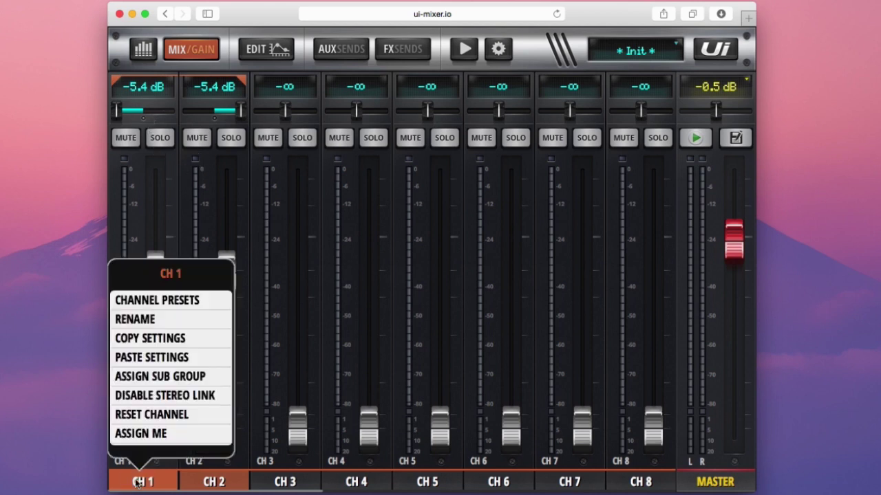
click(156, 416)
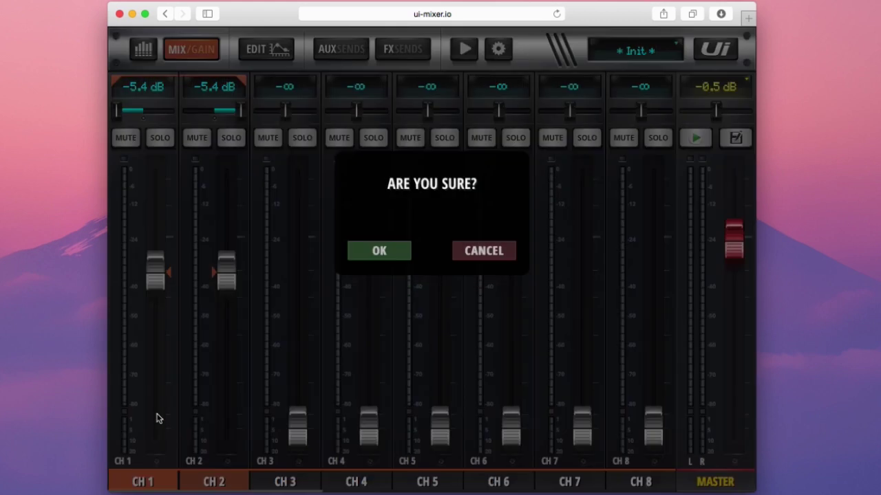
click(365, 252)
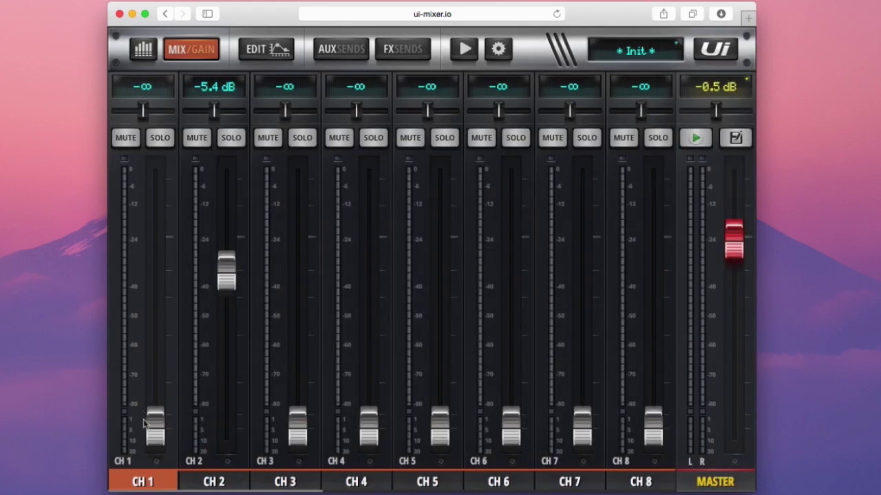
Assign CH 1 to this device from its channel options menu
click(142, 479)
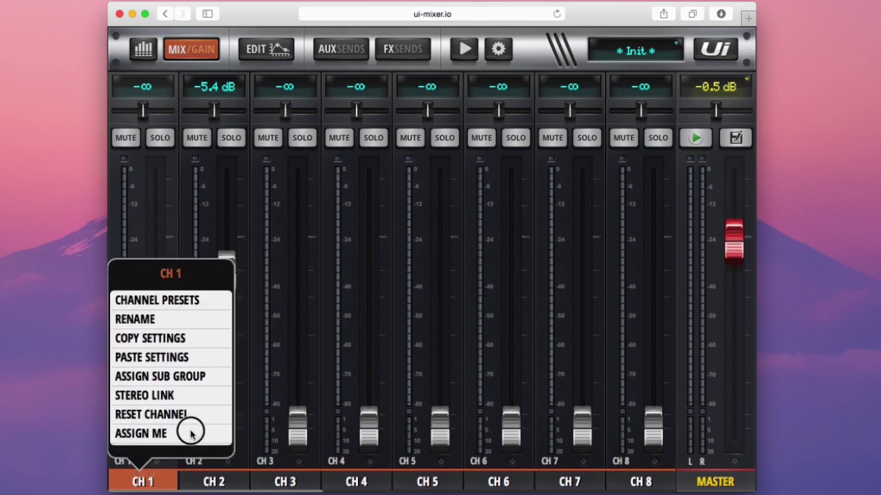
click(141, 419)
click(144, 434)
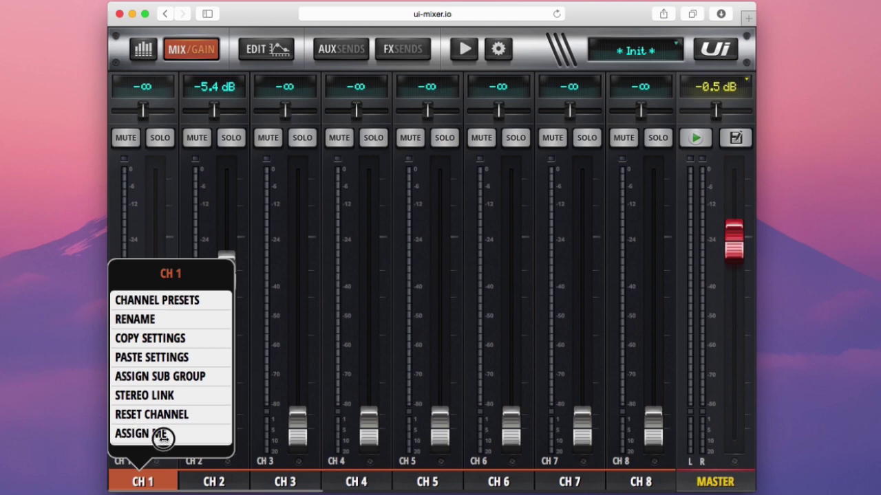
click(153, 436)
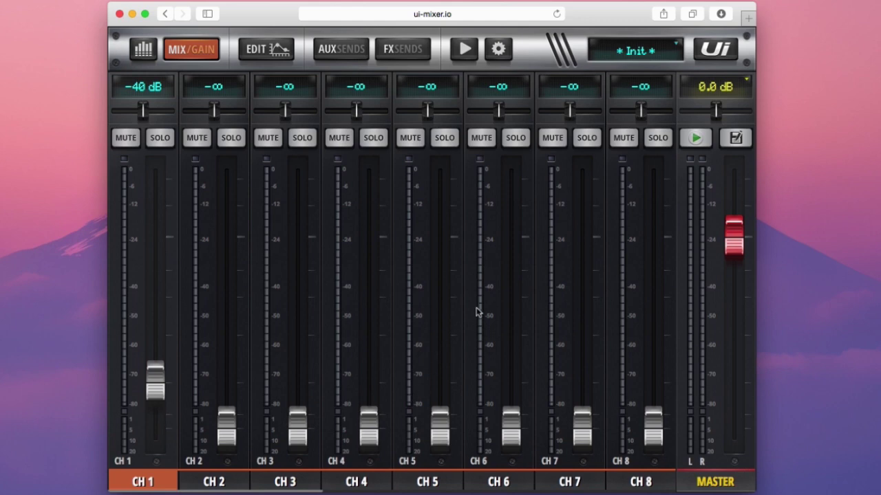
Set the LINE IN pair to -12.2 dB and PLAYER pair to -11.4 dB, then scroll to groups and AUX 2
drag(475, 312, 186, 358)
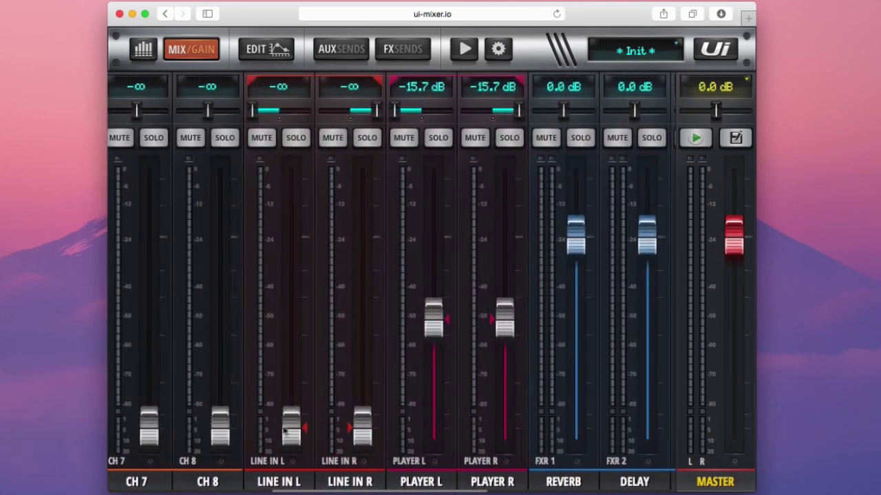
drag(292, 428, 291, 303)
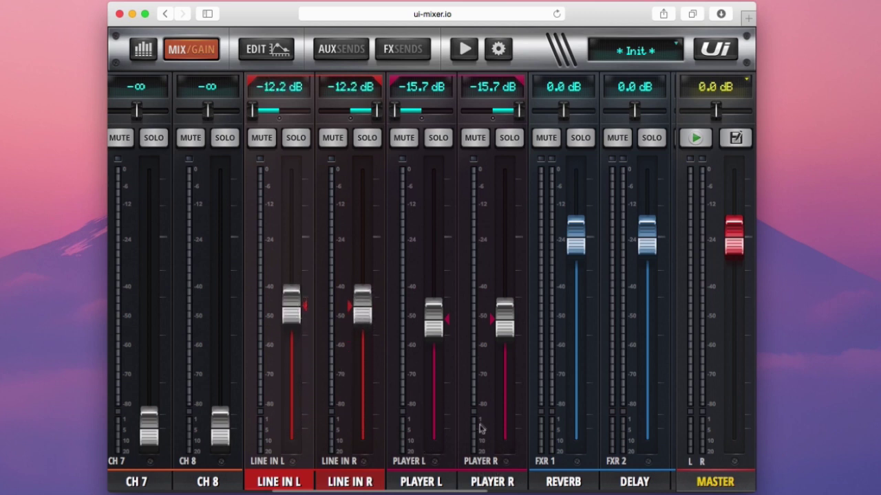
drag(433, 322, 433, 302)
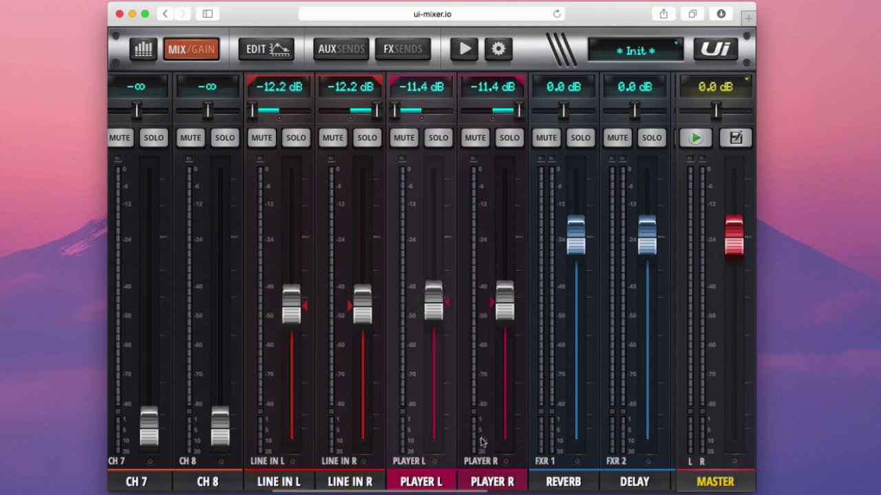
drag(480, 440, 333, 433)
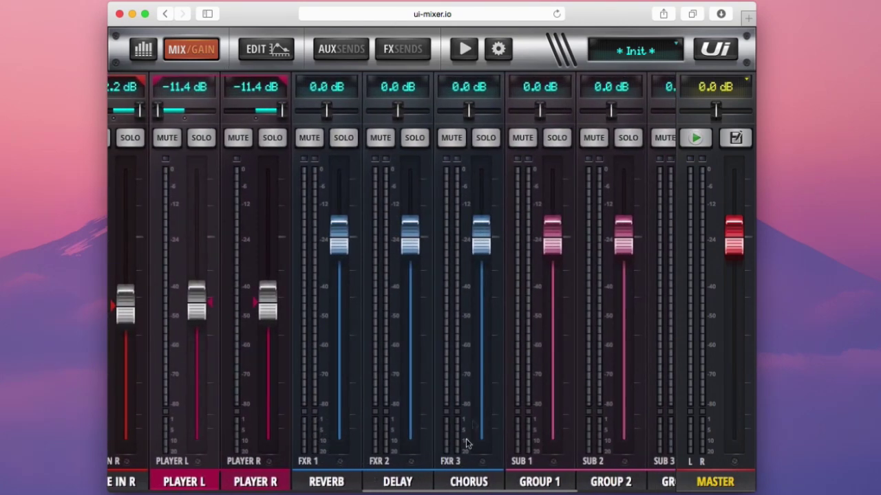
drag(481, 370, 324, 375)
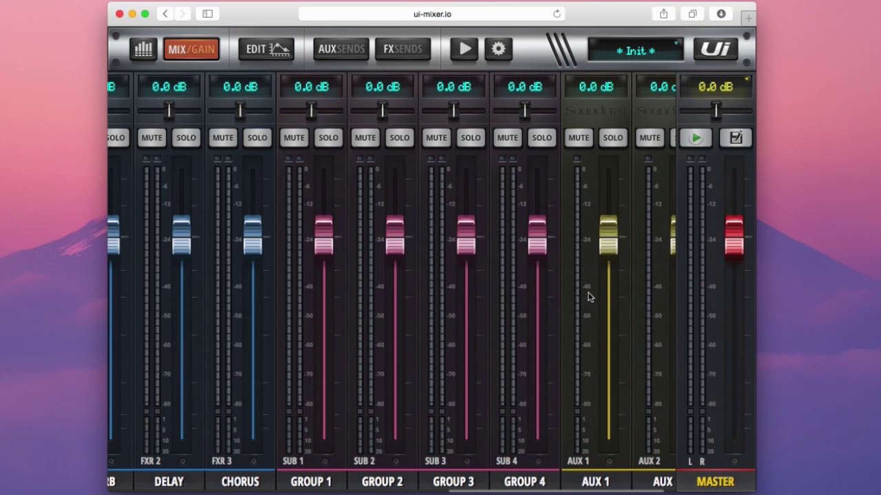
drag(586, 295, 413, 296)
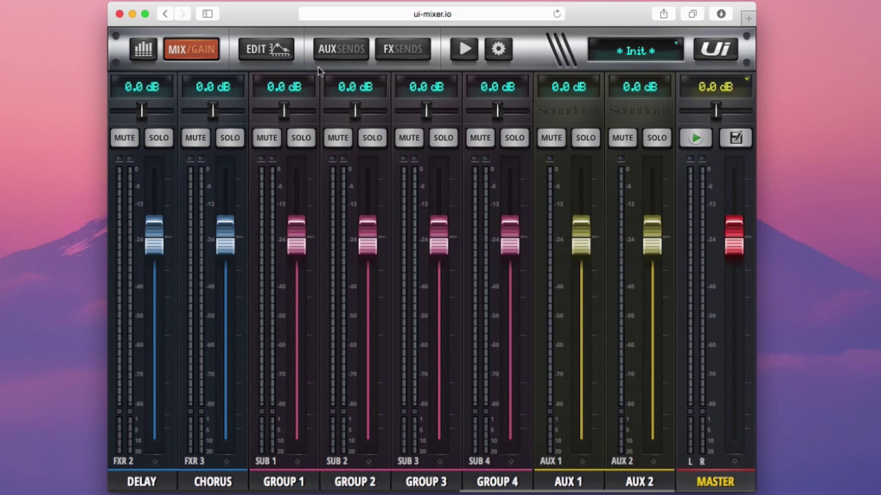
Switch the strips to GAIN view and lower CH 1's input gain from +4 dB to -1.5 dB
click(186, 55)
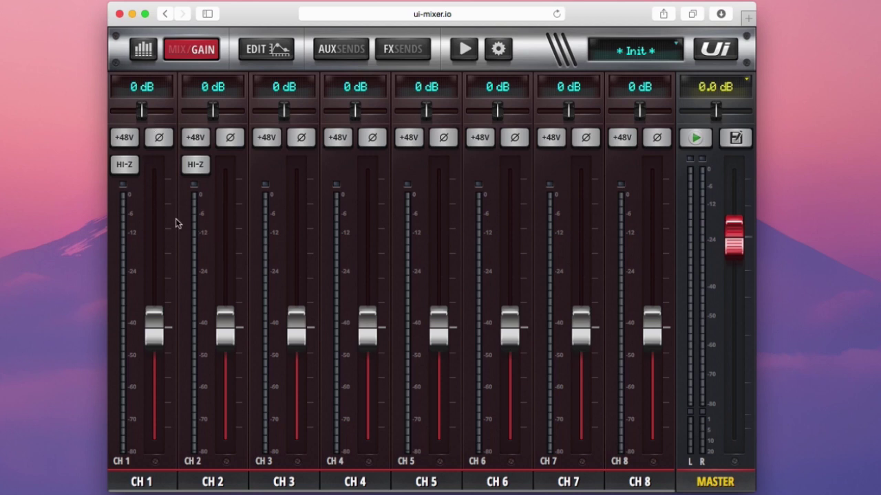
mouse_move(153, 327)
mouse_down()
mouse_move(153, 255)
mouse_move(157, 311)
mouse_up()
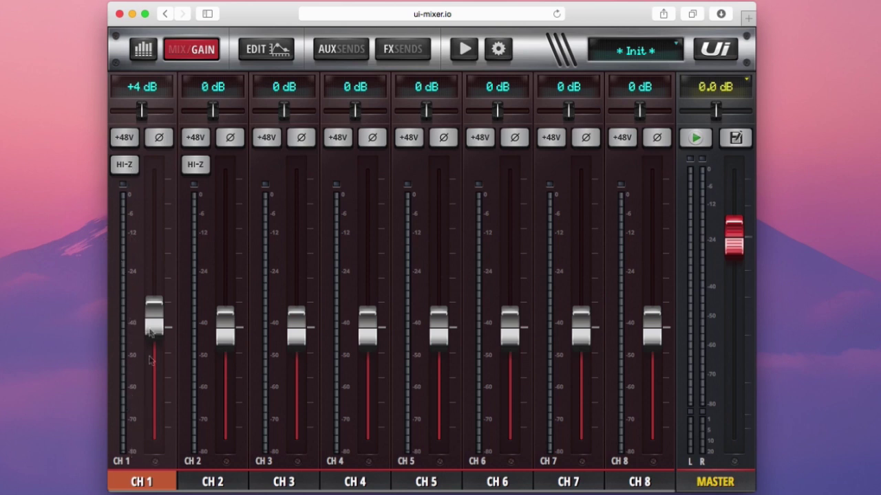
mouse_move(158, 304)
mouse_down()
mouse_move(155, 334)
mouse_move(157, 318)
mouse_up()
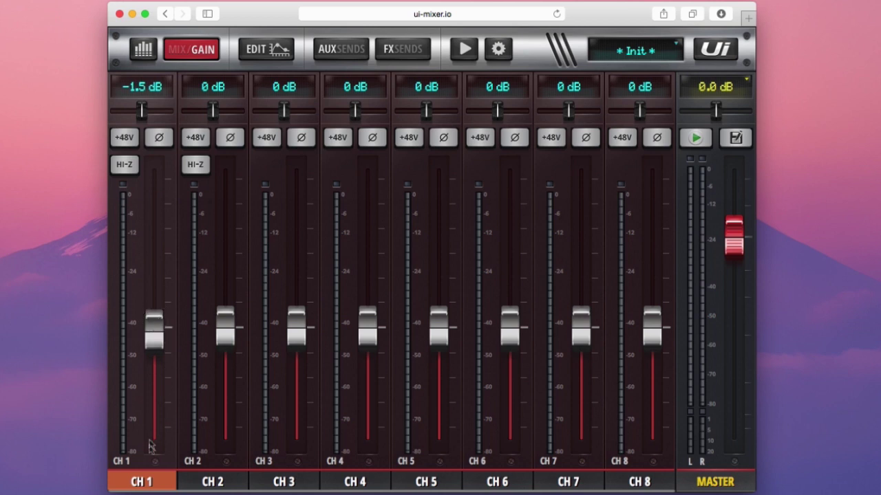
Return the strips from GAIN to MIX so fader levels show again
click(194, 56)
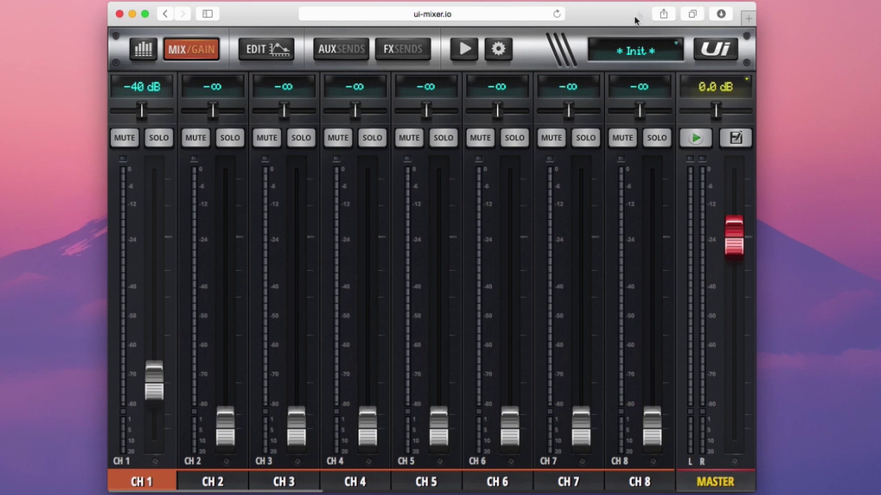
click(651, 52)
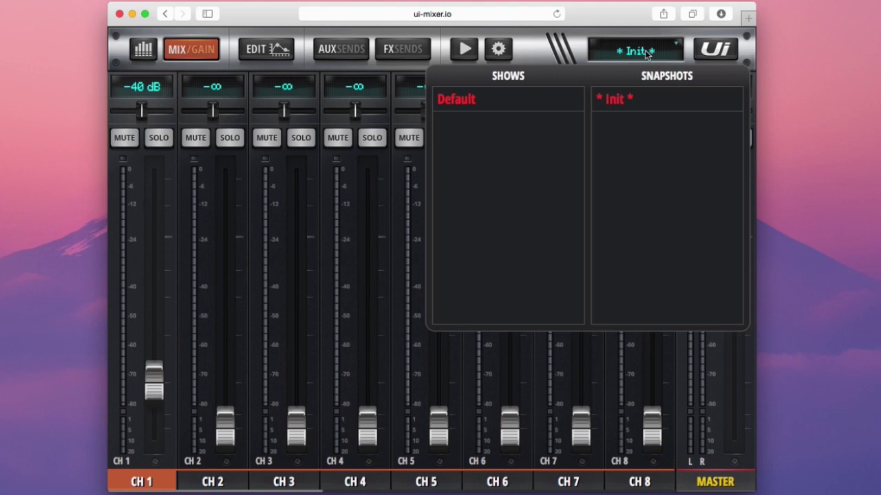
click(644, 55)
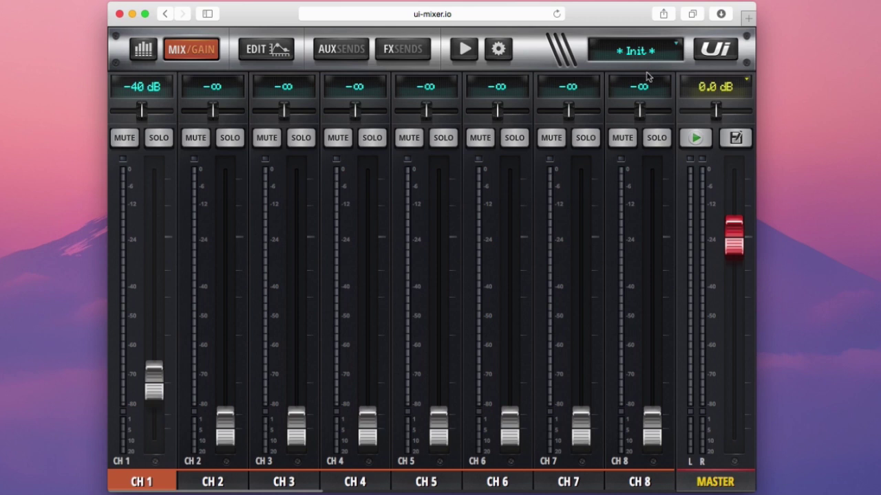
In the Ui logo navigation panel, view AUX MASTERS, then FX RETURNS, then INPUTS
click(709, 49)
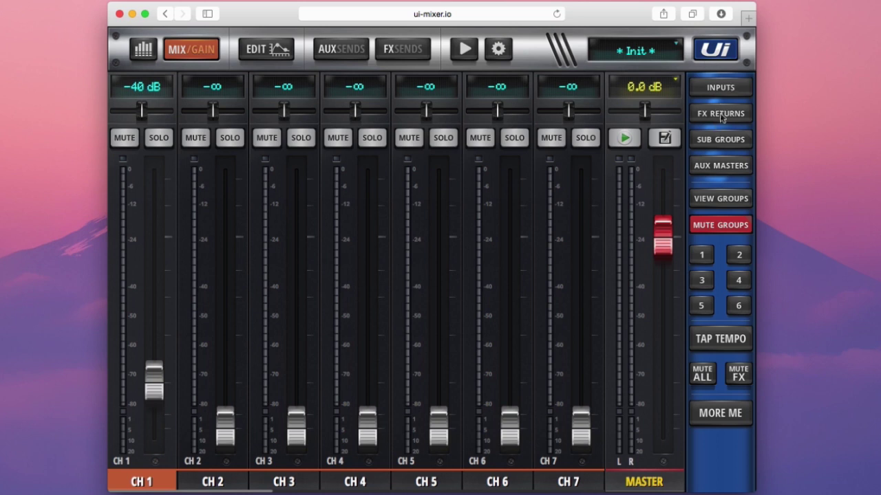
click(713, 163)
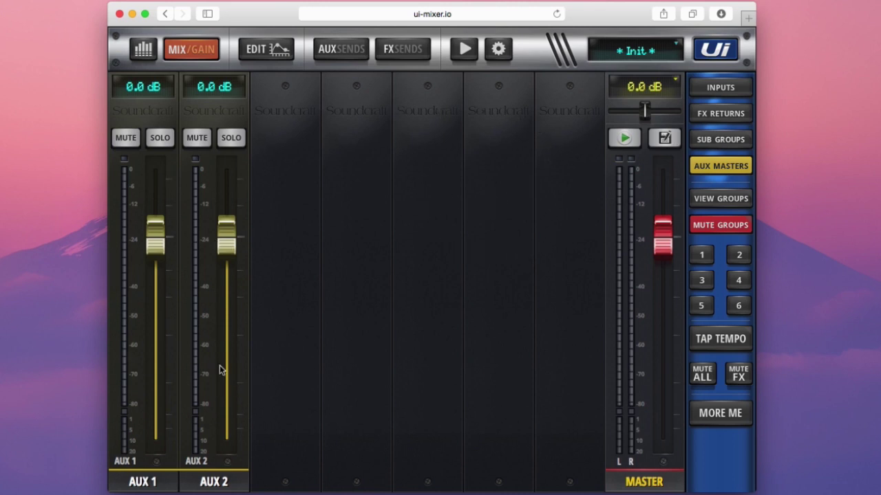
click(700, 112)
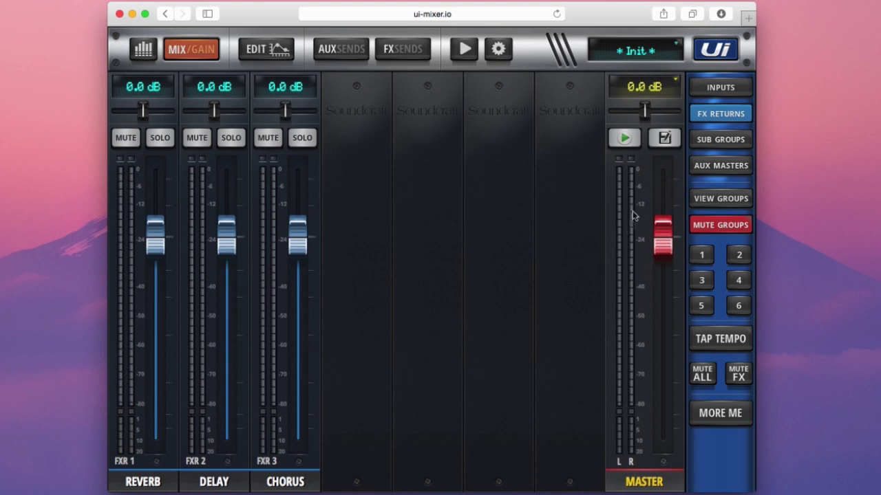
click(699, 91)
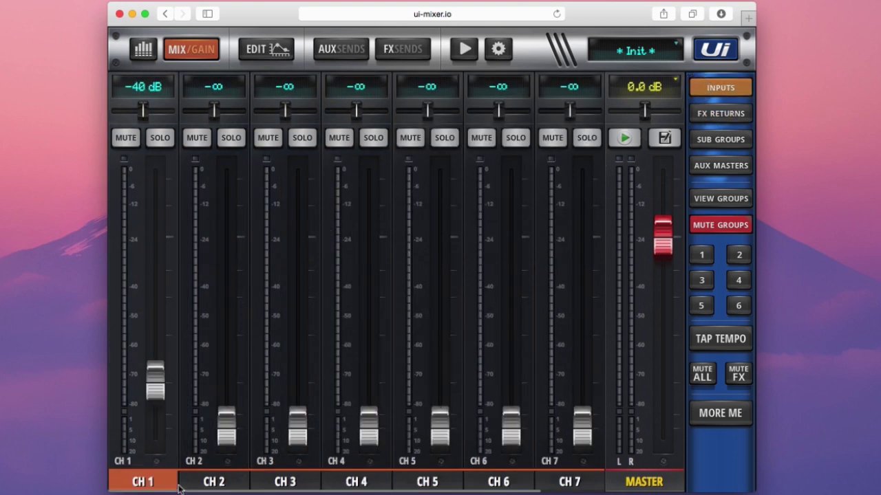
Scroll through LINE IN, PLAYER, REVERB, group and aux strips, then back to CH 1
drag(532, 333, 436, 330)
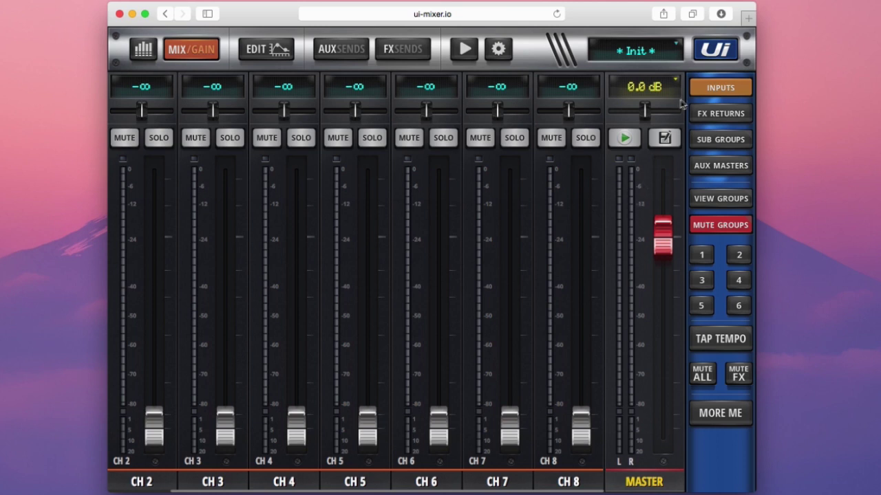
click(713, 90)
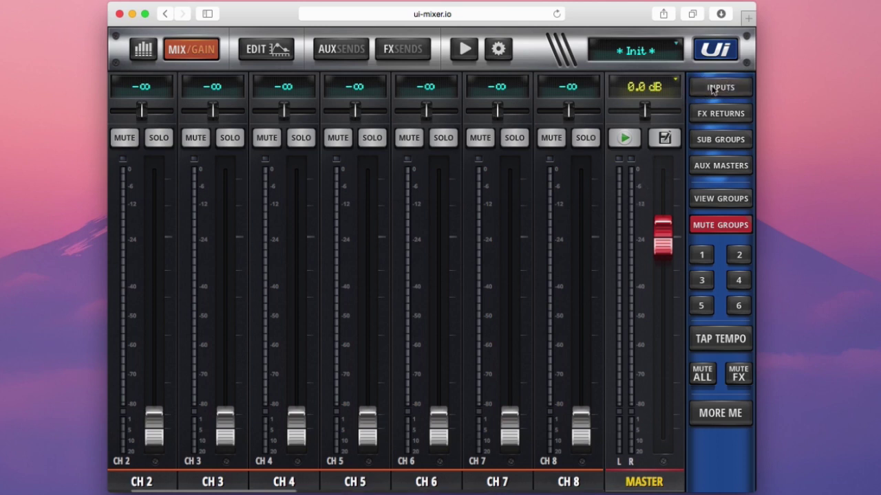
drag(519, 254, 288, 275)
drag(485, 253, 411, 248)
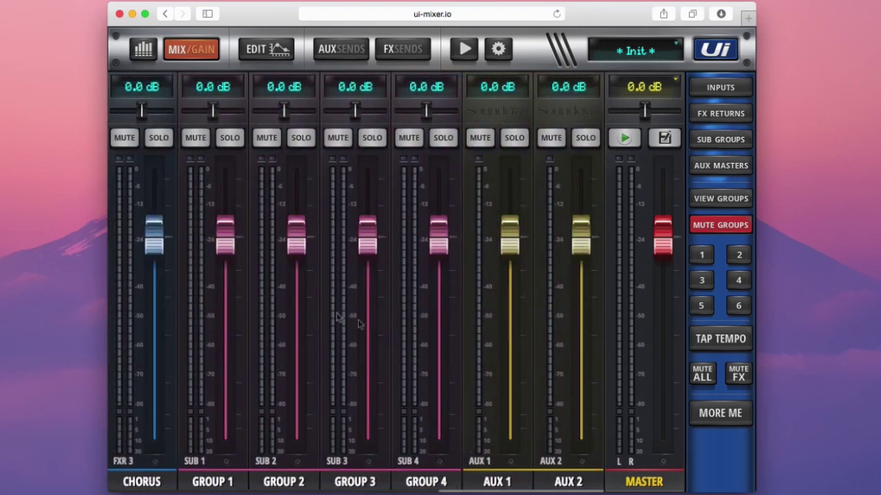
drag(293, 328, 481, 323)
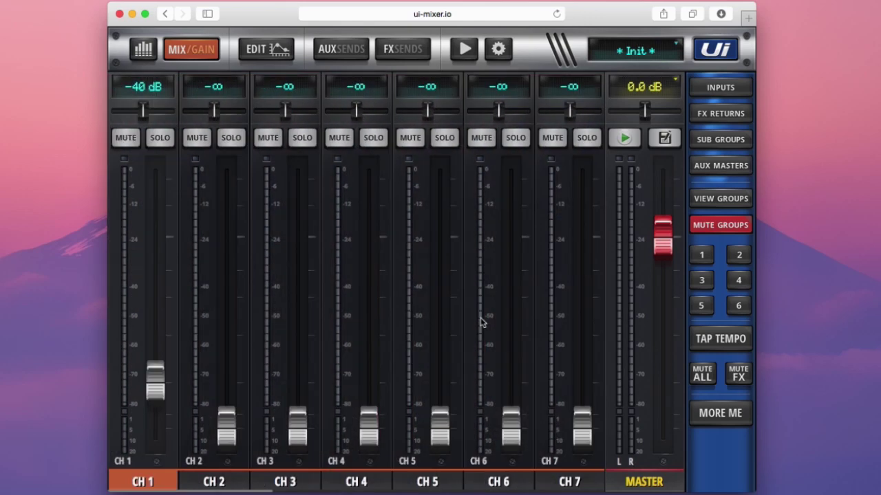